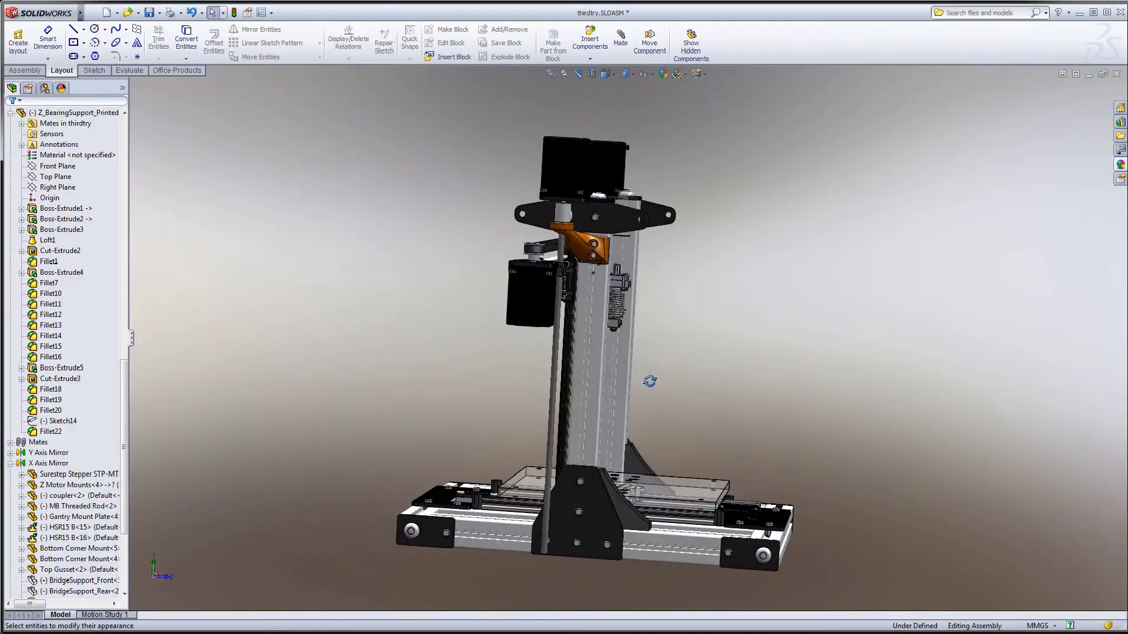
- Inspect the orange bearing support around the blue coupler, then open Z_BearingSupport_Printed as its own part
scroll(566, 267, "down", 5)
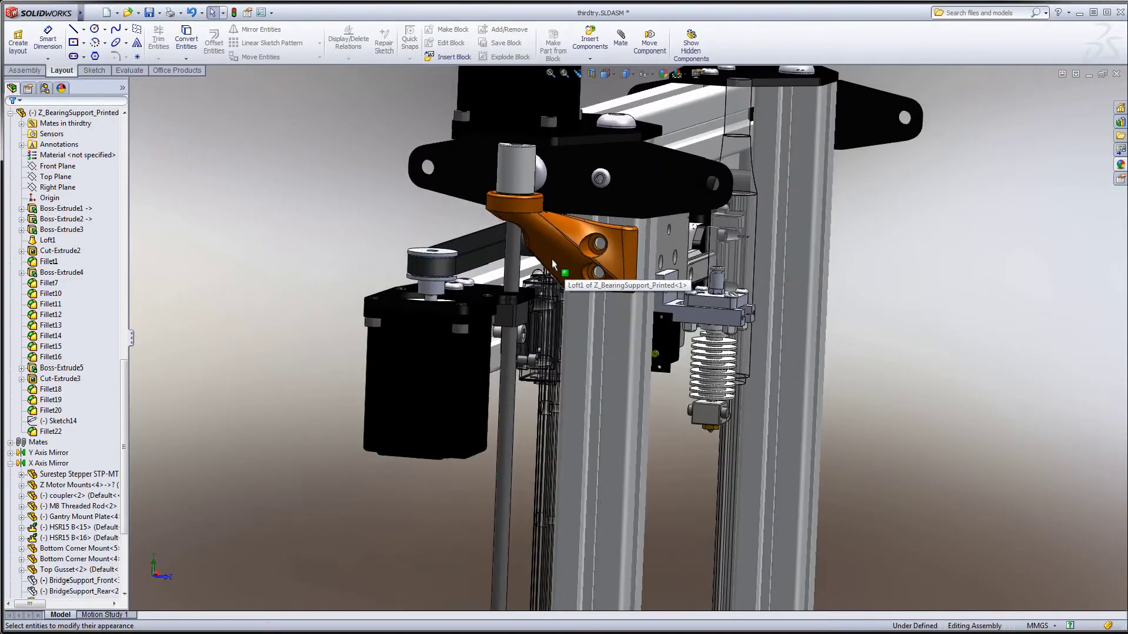
left_click(516, 144)
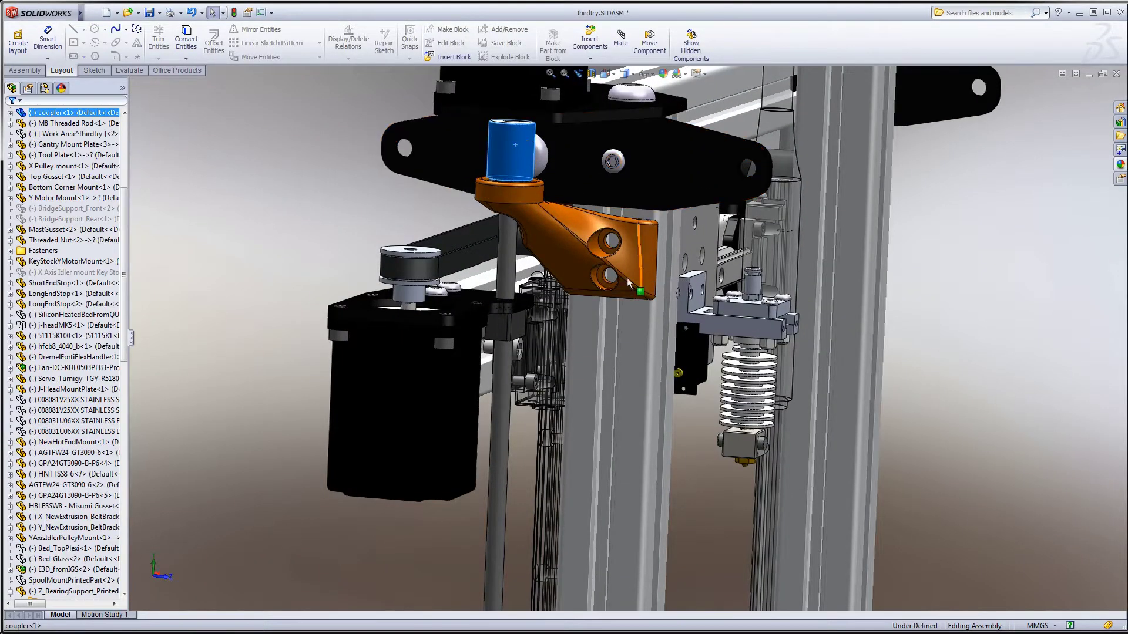
middle_click_drag(626, 278, 573, 252)
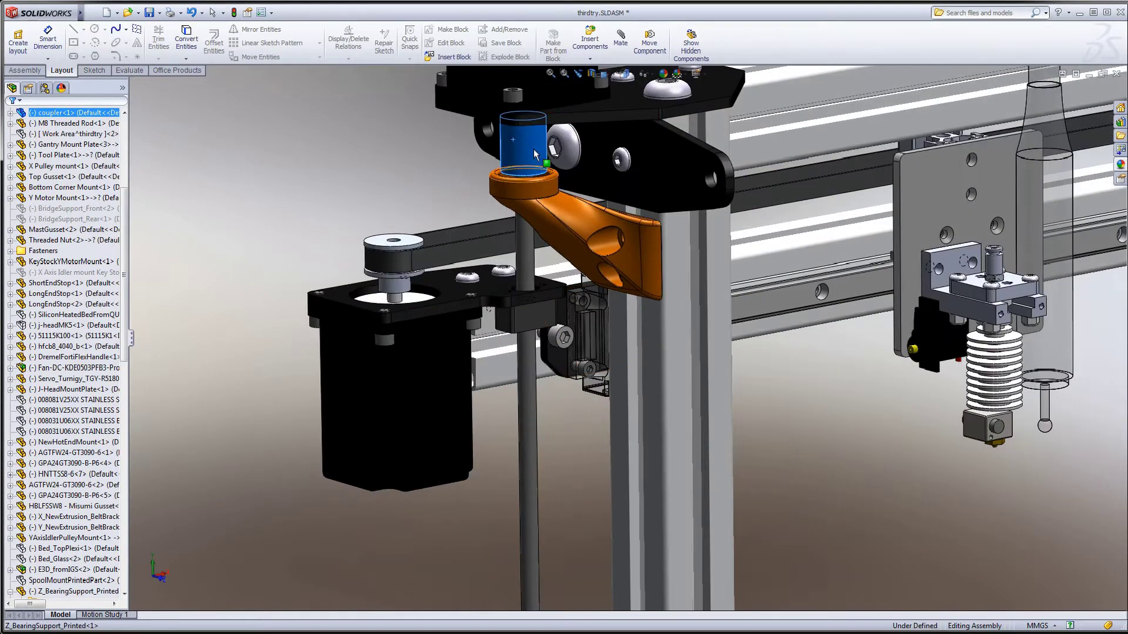
scroll(537, 189, "down", 4)
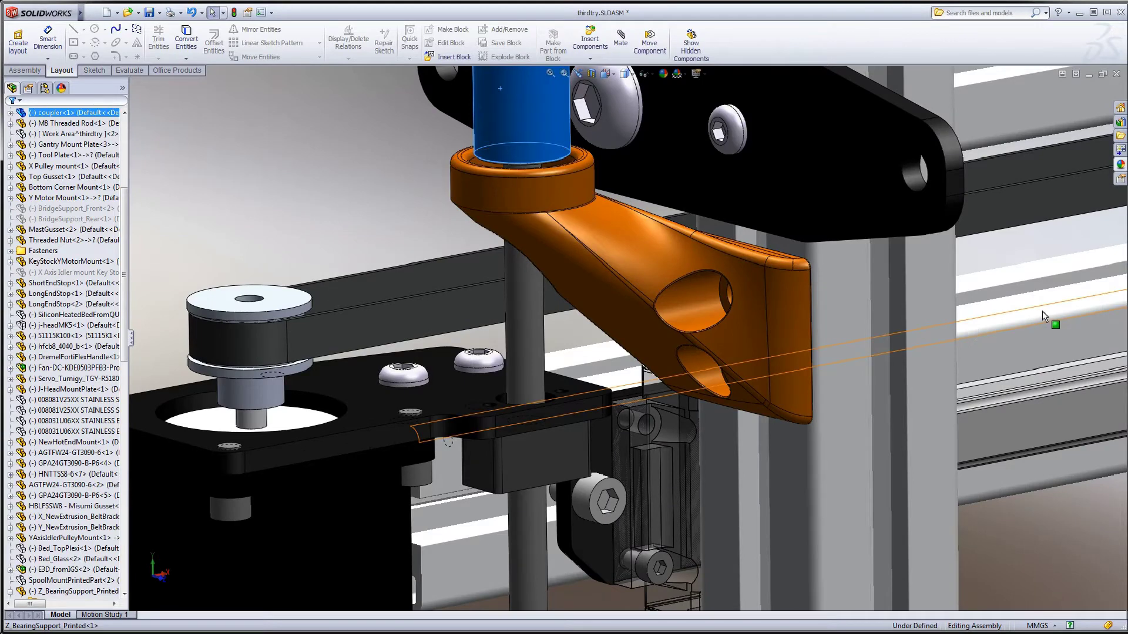
scroll(591, 211, "up", 3)
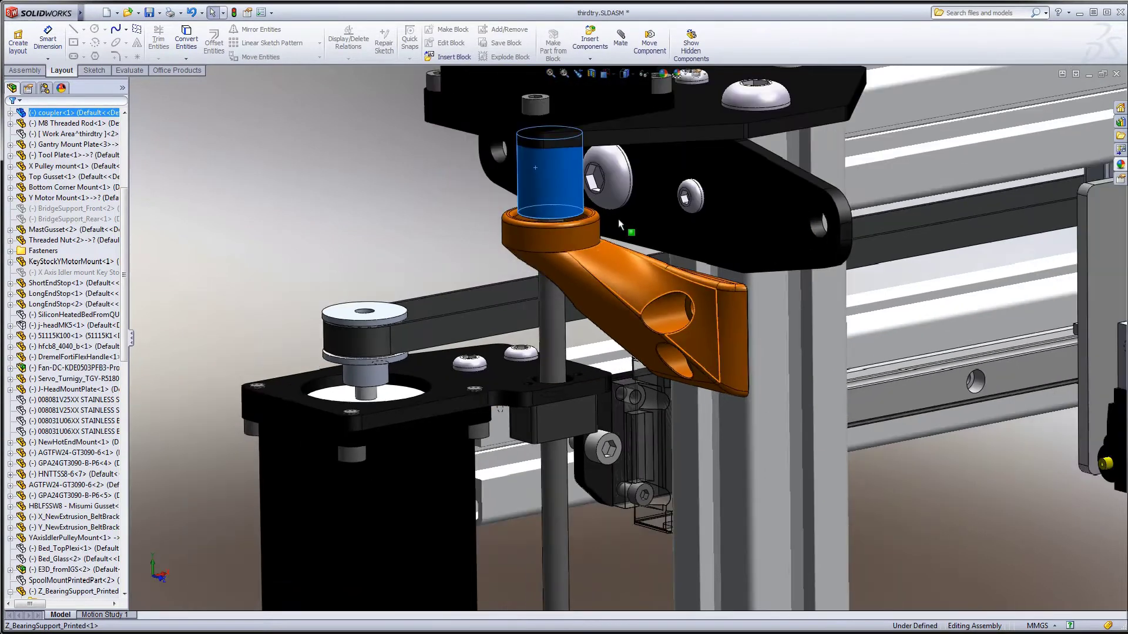
middle_click_drag(618, 219, 668, 284)
scroll(646, 229, "down", 3)
left_click(682, 281)
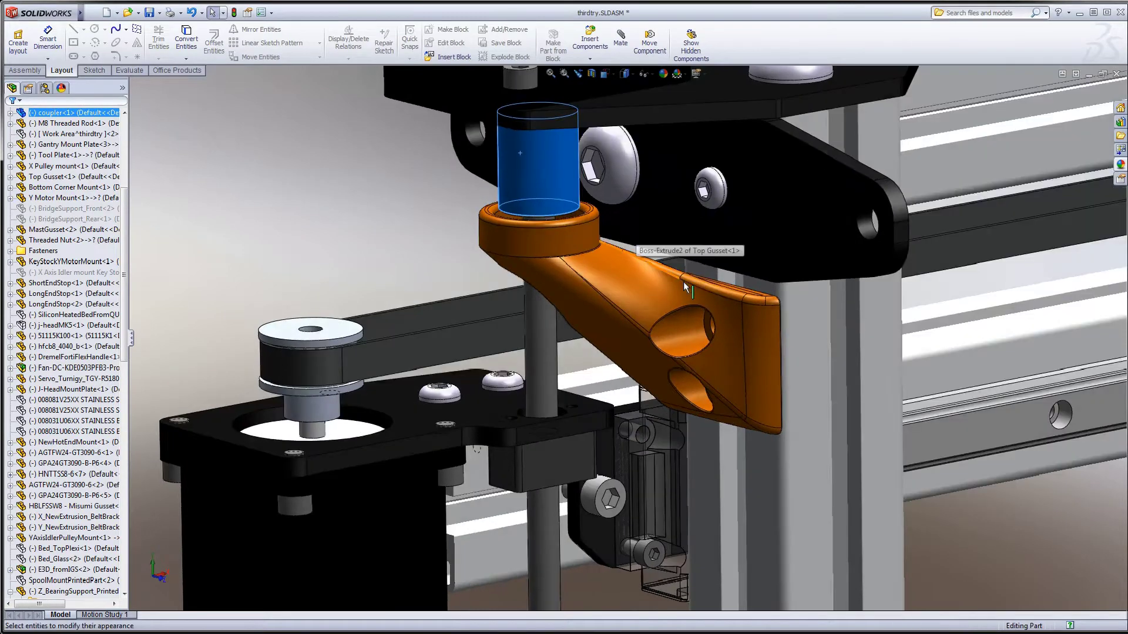
left_click(646, 251)
- Roll the part's history back to just after Boss-Extrude2 and orbit the remaining ring and plate
middle_click_drag(439, 302, 348, 276)
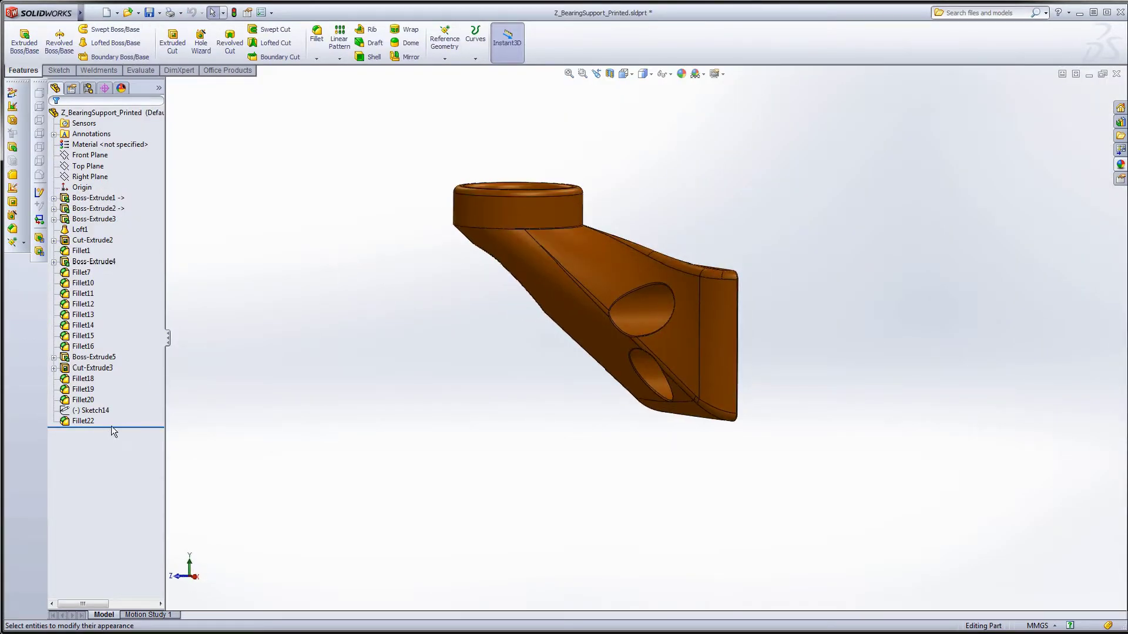
left_click_drag(111, 425, 134, 217)
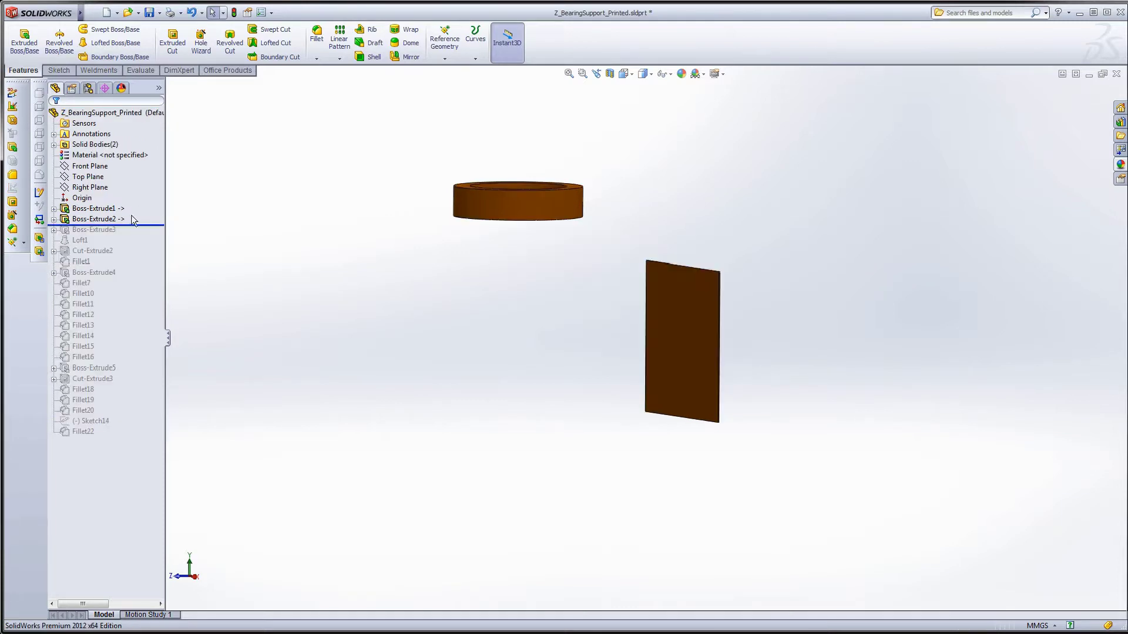
mouse_move(754, 342)
middle_mouse_down()
mouse_move(737, 337)
mouse_move(760, 355)
middle_mouse_up()
middle_click_drag(590, 326, 650, 357)
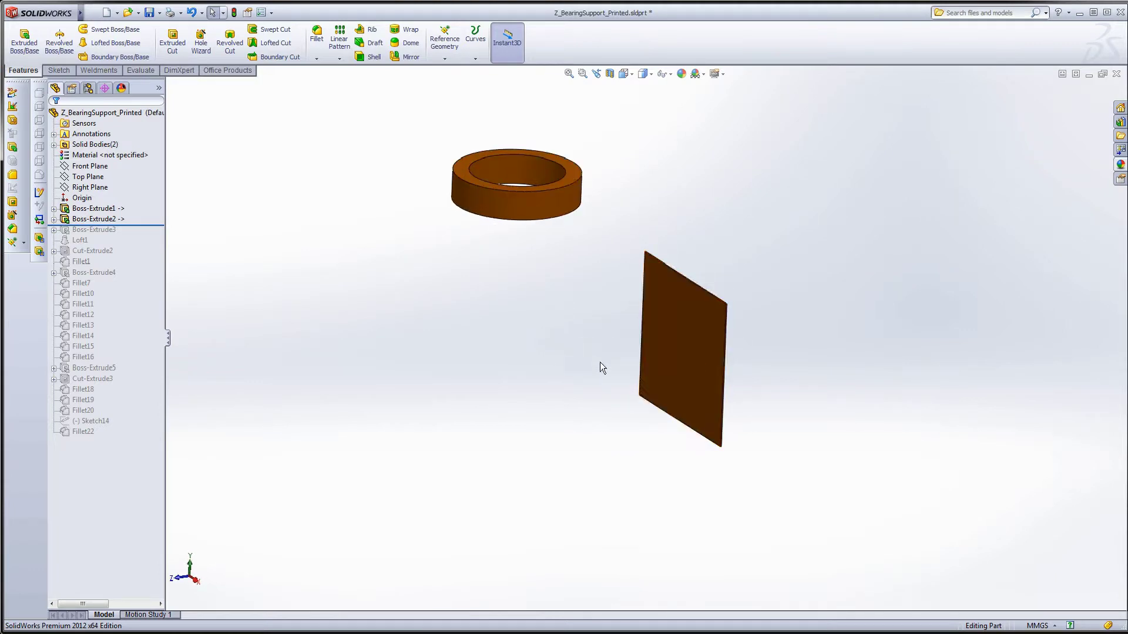
middle_click_drag(563, 370, 541, 325)
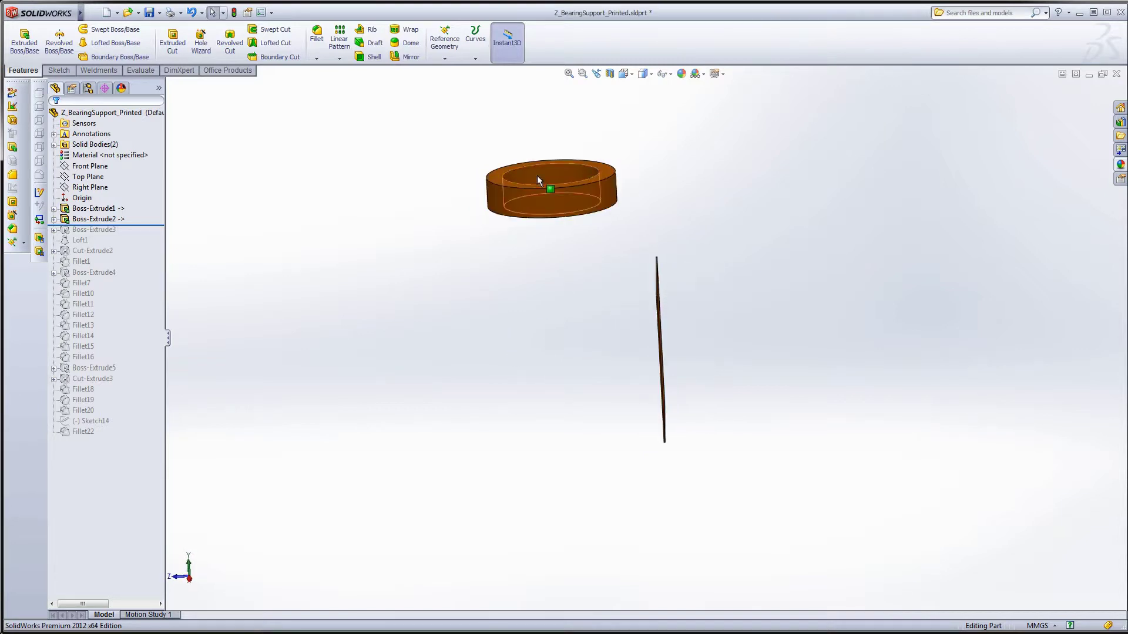
middle_click_drag(637, 342, 669, 317)
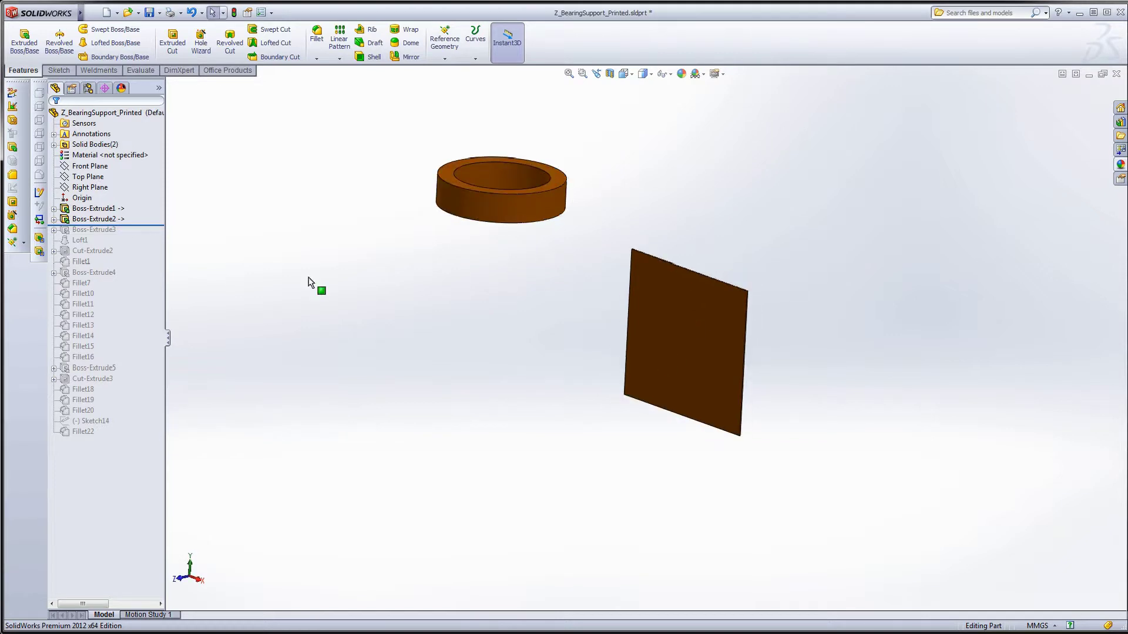
- Roll history forward to include Loft1 and orbit to inspect the loft joining ring and plate
left_click_drag(142, 234, 142, 246)
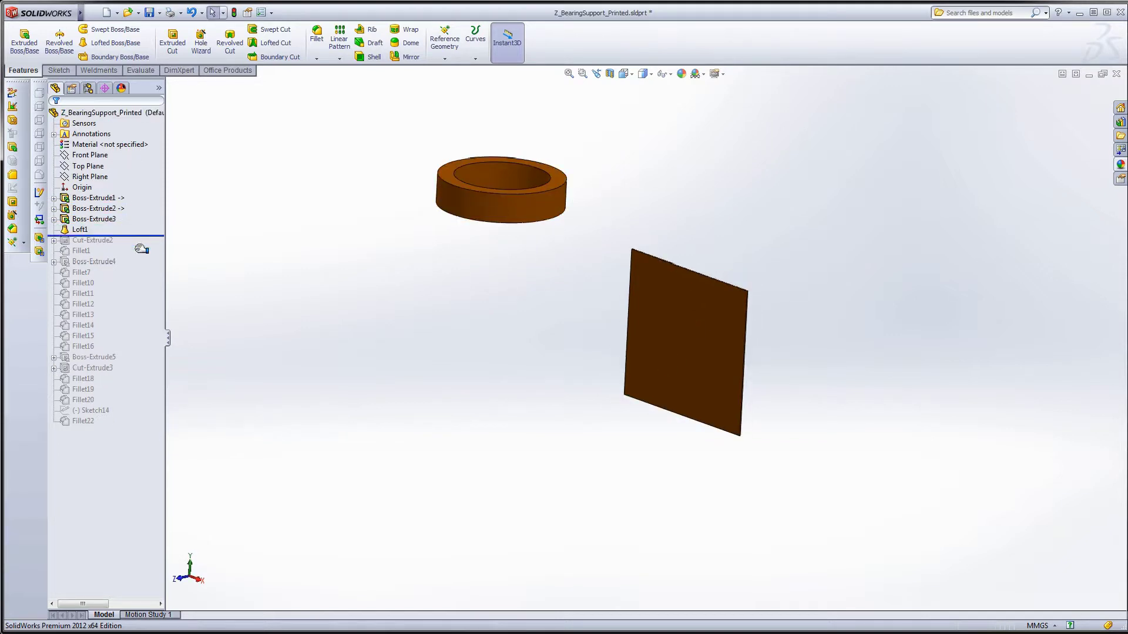
middle_click_drag(570, 317, 509, 318)
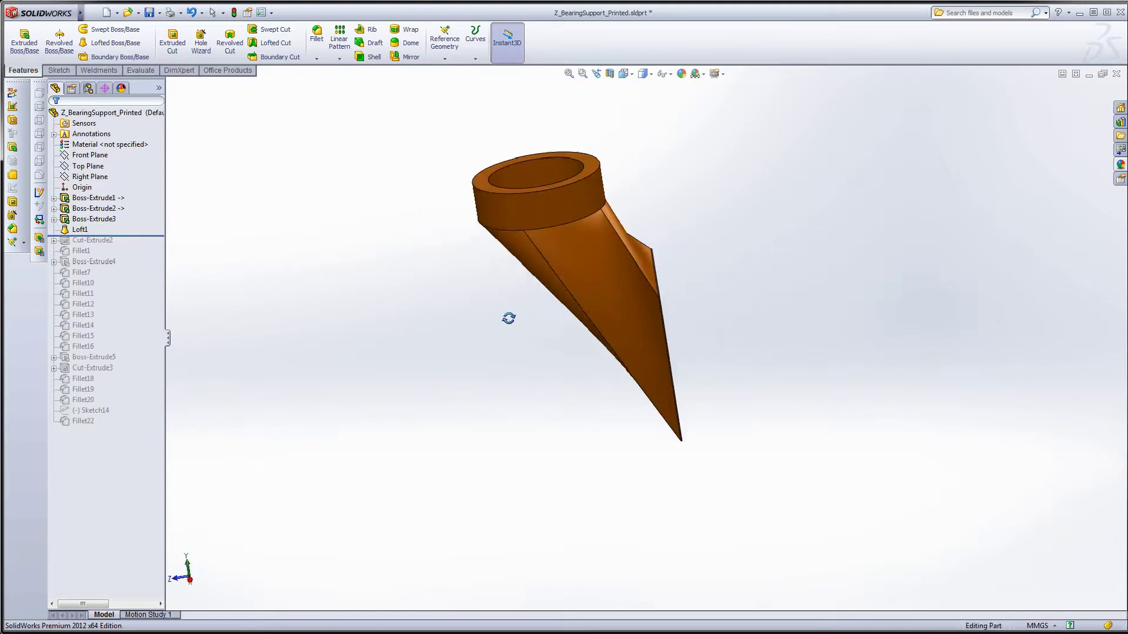
left_click(613, 292)
middle_click_drag(682, 320, 641, 322)
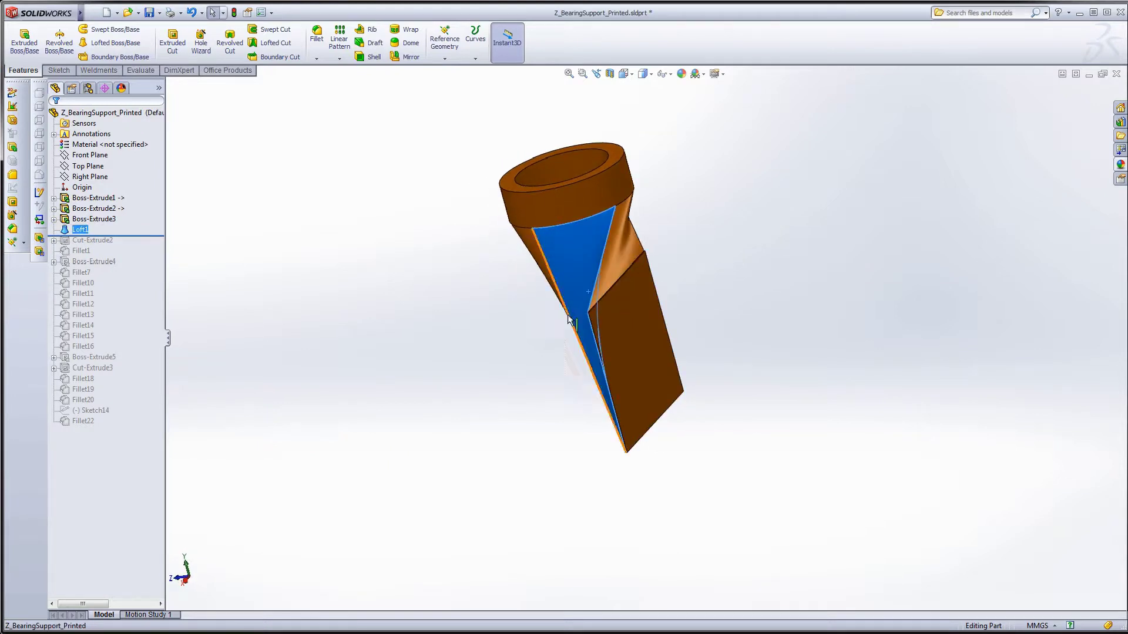
middle_click_drag(568, 318, 644, 310)
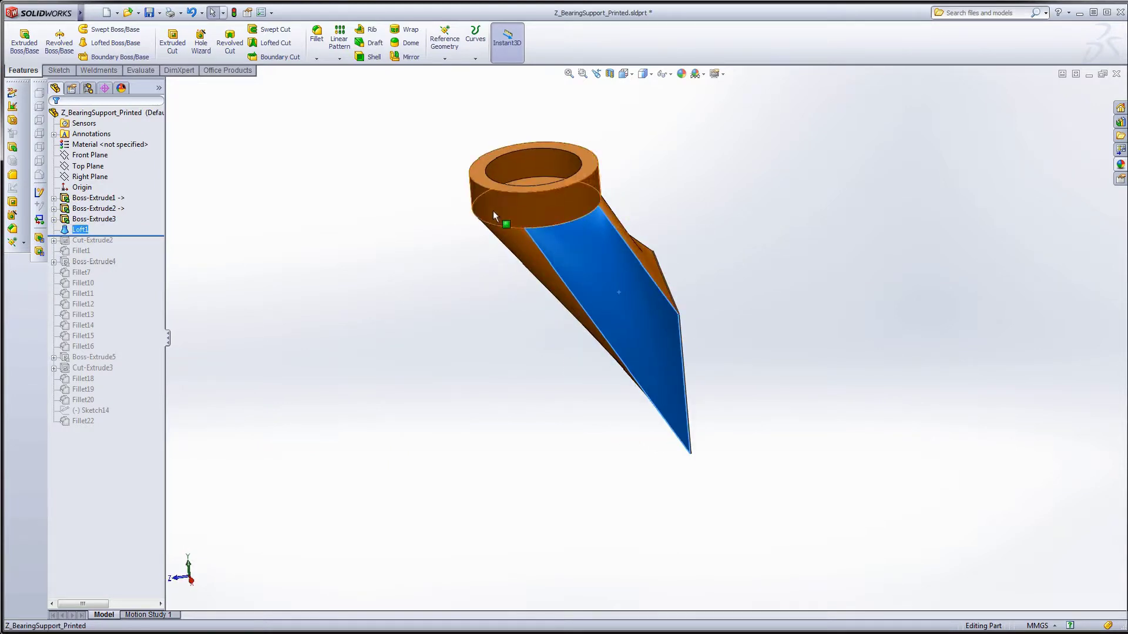
middle_click_drag(533, 208, 520, 181)
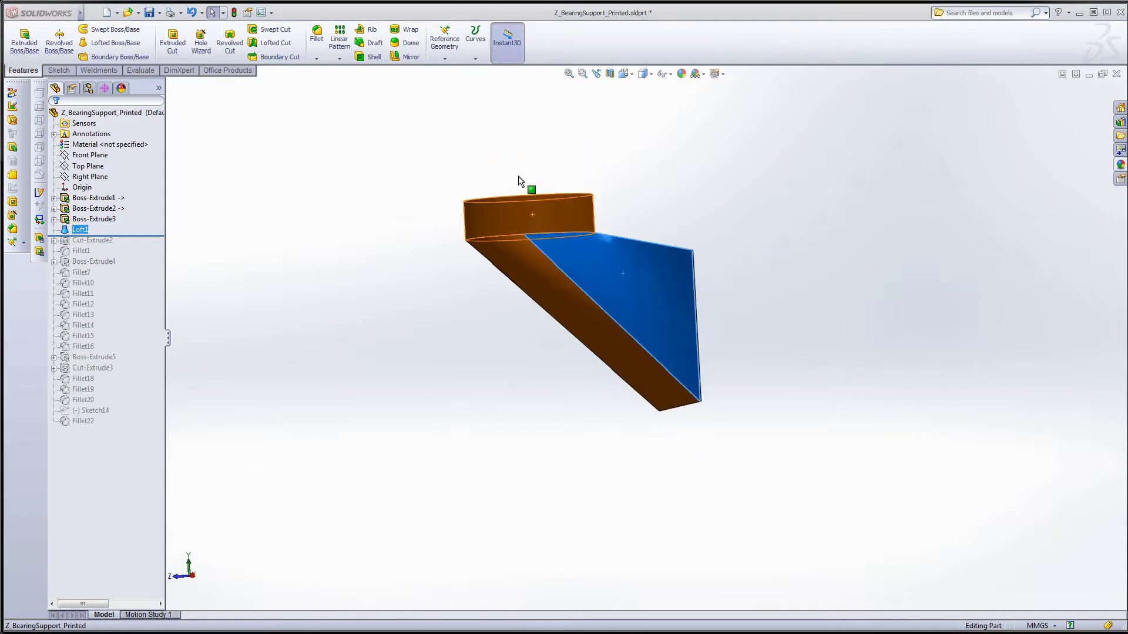
middle_click_drag(574, 315, 531, 340)
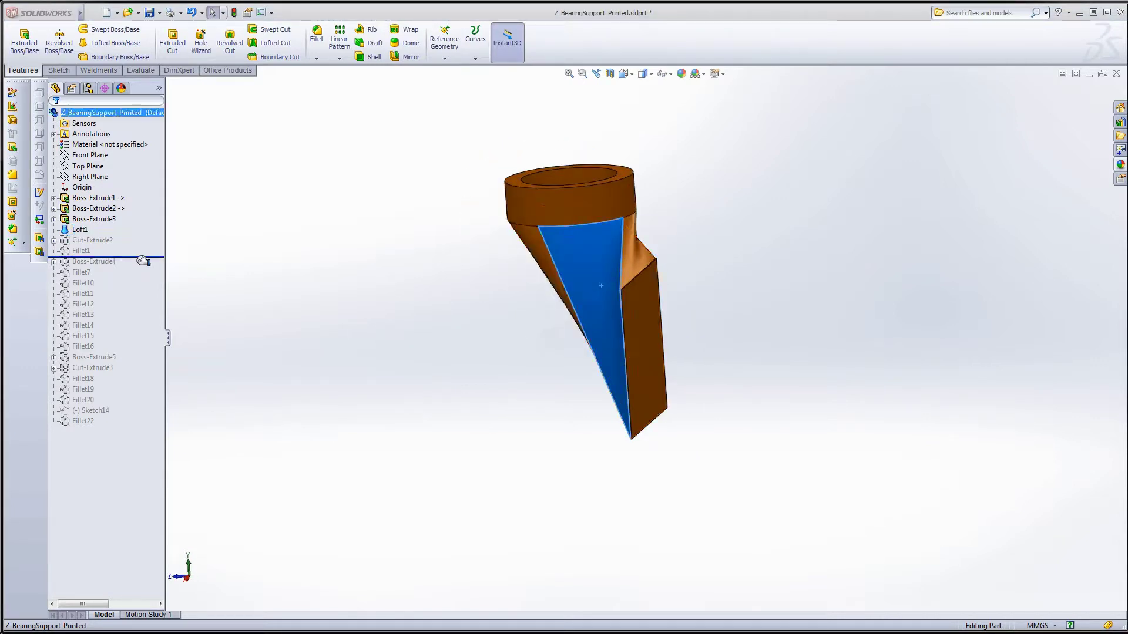
middle_click_drag(722, 330, 520, 307)
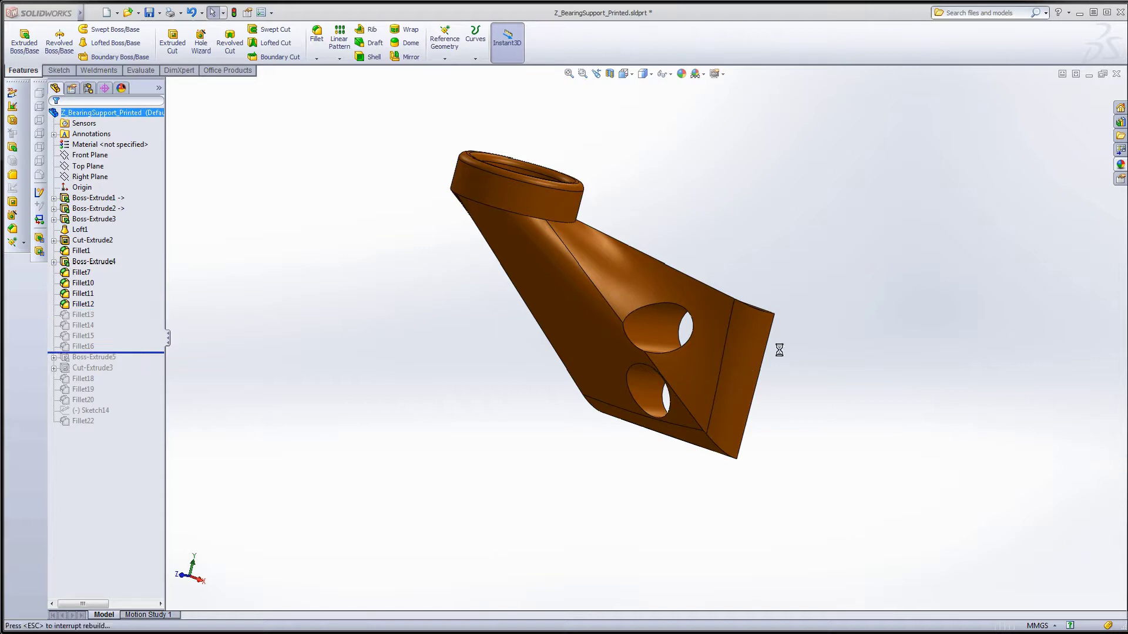
middle_click_drag(713, 324, 615, 347)
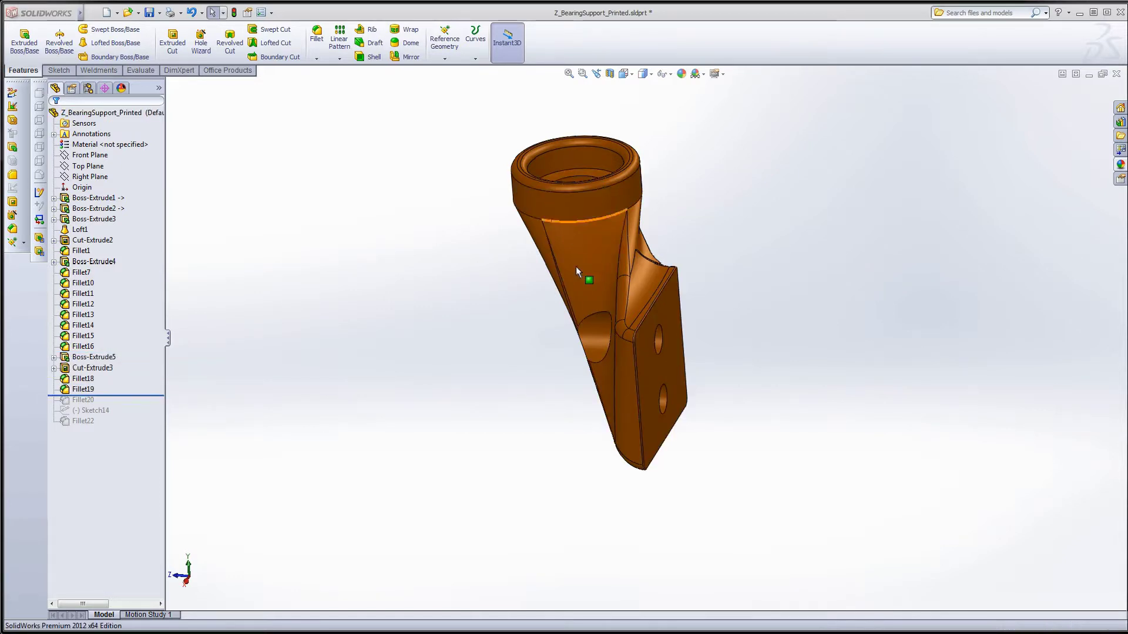
middle_click_drag(577, 272, 572, 314)
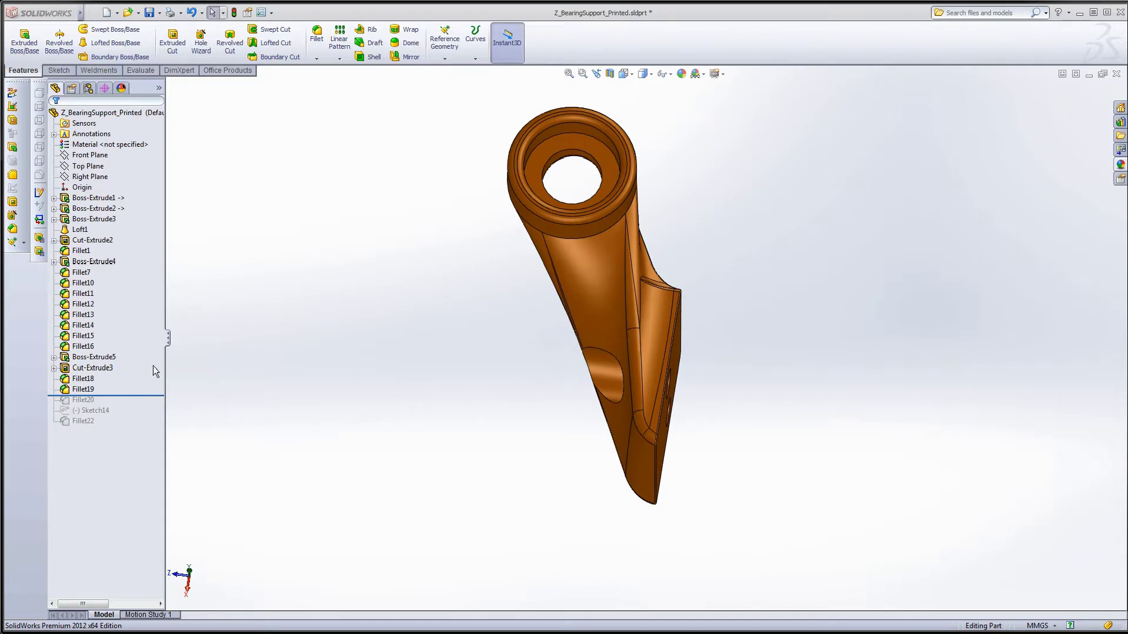
- Roll history to the end through the last fillets and display the bore's Ø22.50 dimension
left_click_drag(141, 395, 140, 406)
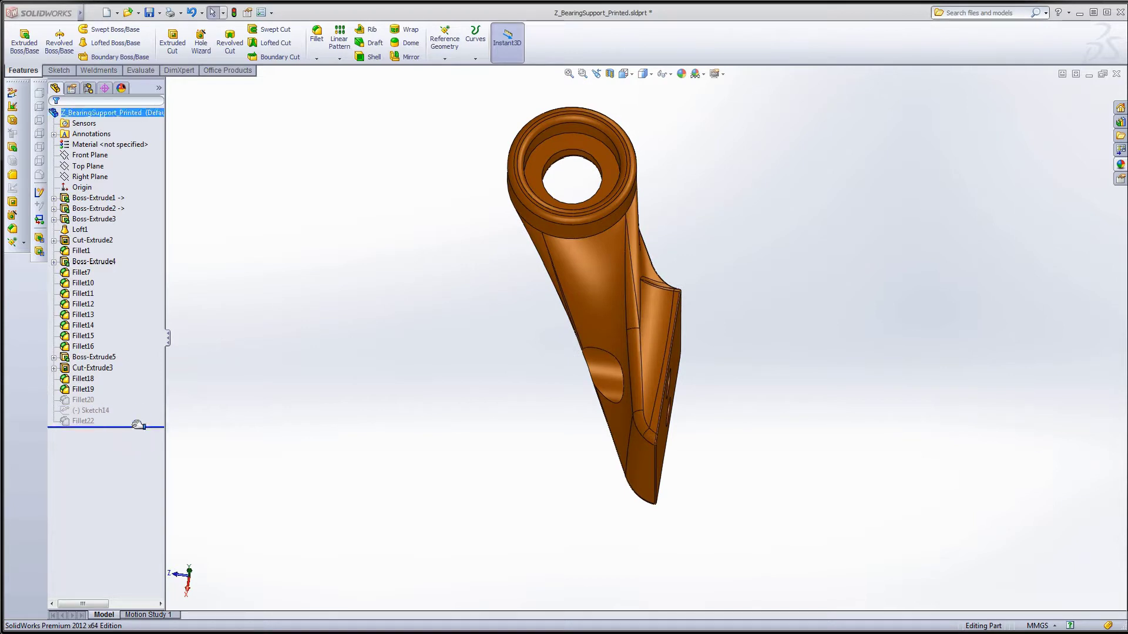
middle_click_drag(532, 401, 628, 422)
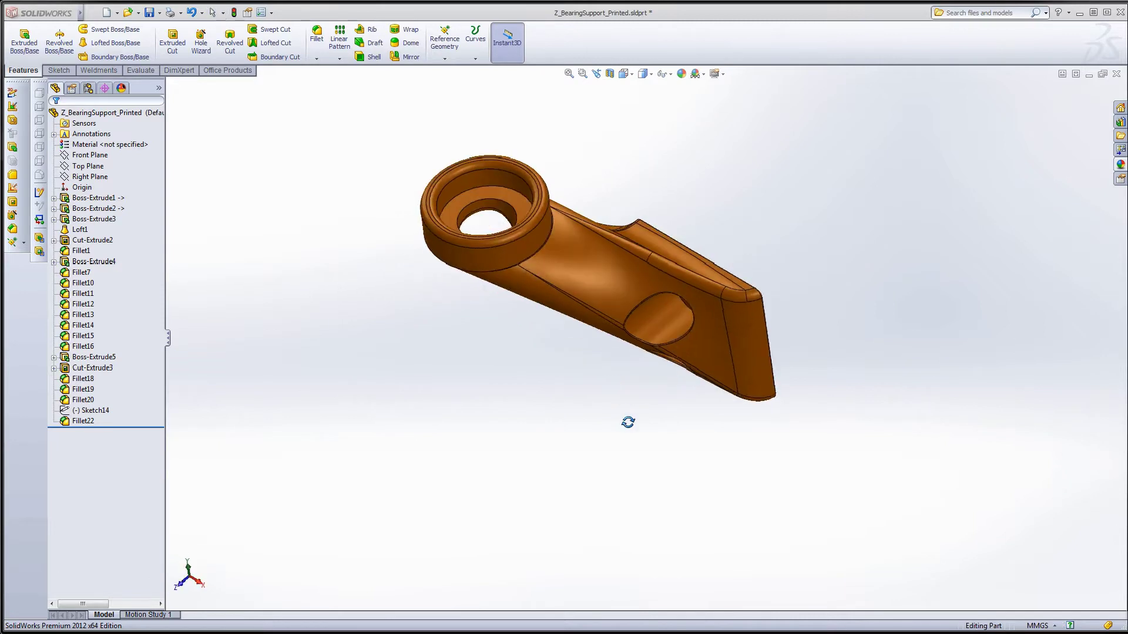
double_click(483, 177)
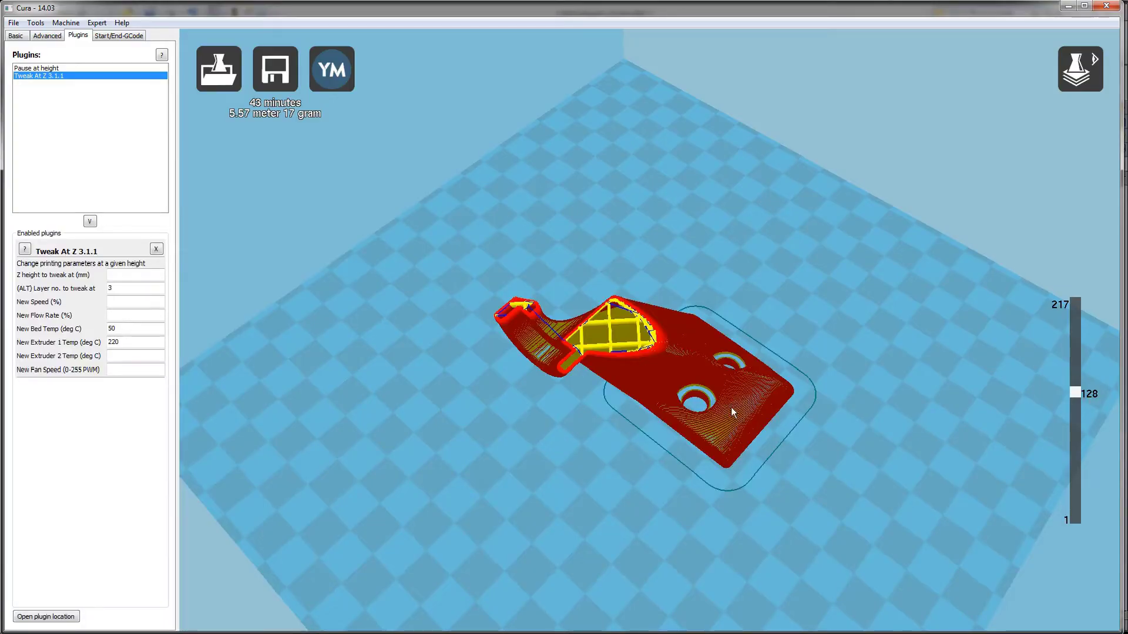
- Show the Basic profile (0.2 mm layers, 20% fill, 70 mm/s, 235°C) beside the layer preview, scrubbing the slider
scroll(733, 412, "up", 3)
right_click_drag(699, 434, 661, 393)
right_click_drag(561, 350, 581, 339)
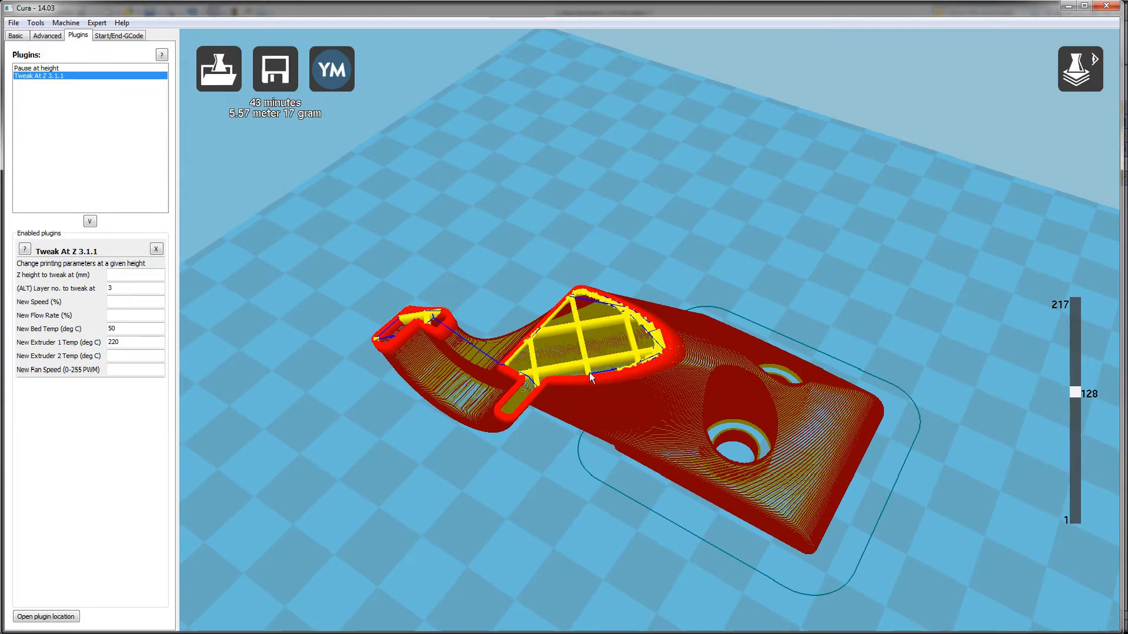
left_click(15, 35)
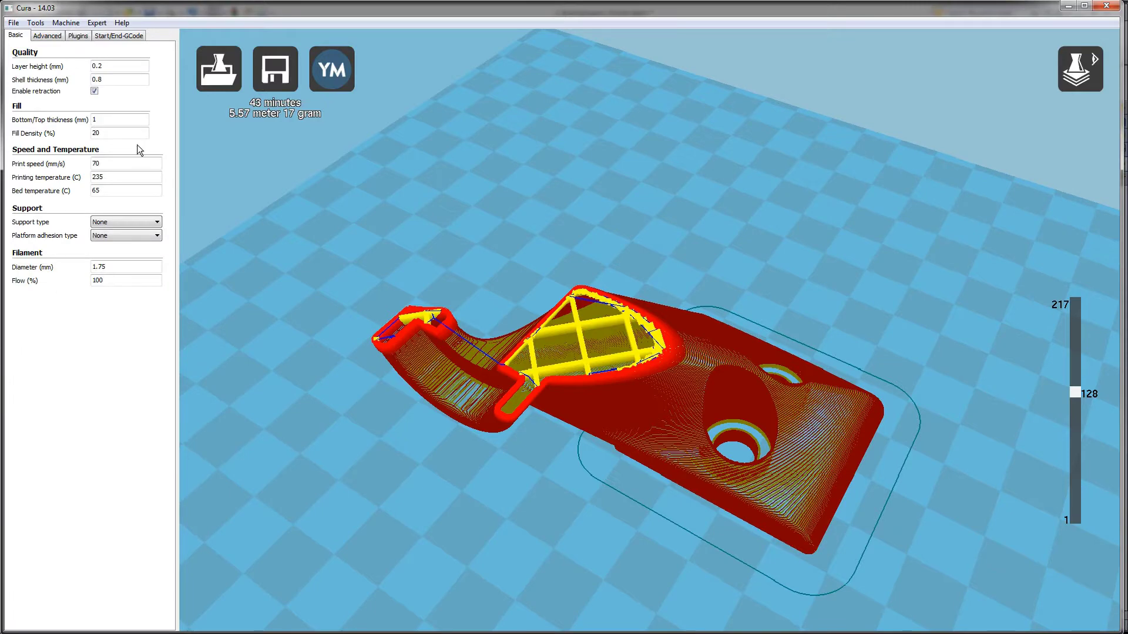
left_click_drag(1075, 393, 1080, 244)
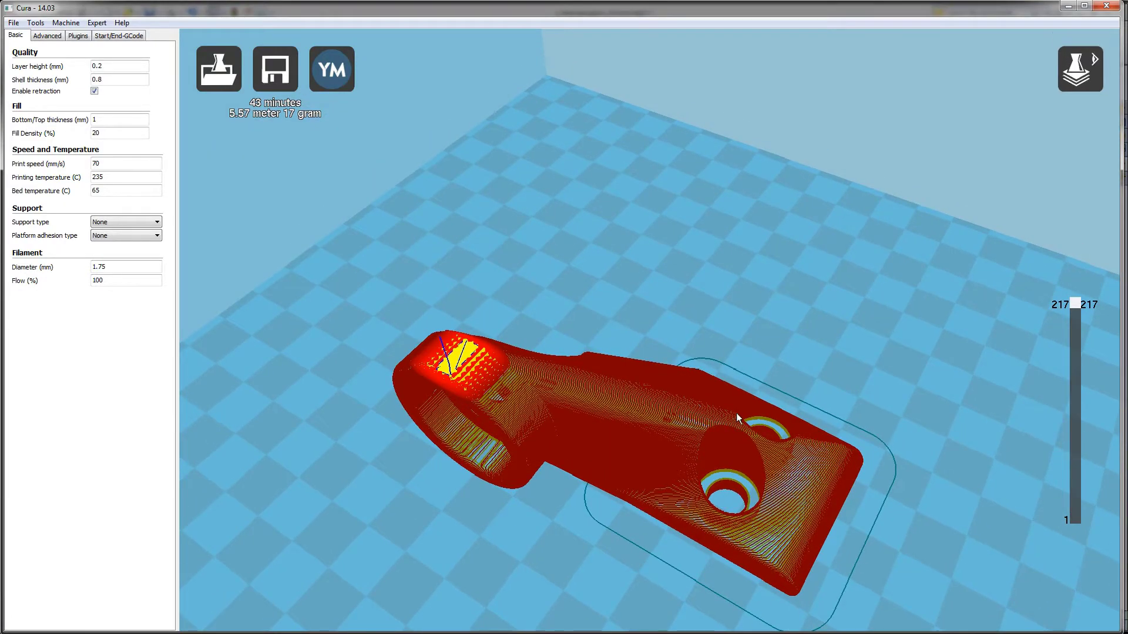
scroll(735, 414, "up", 10)
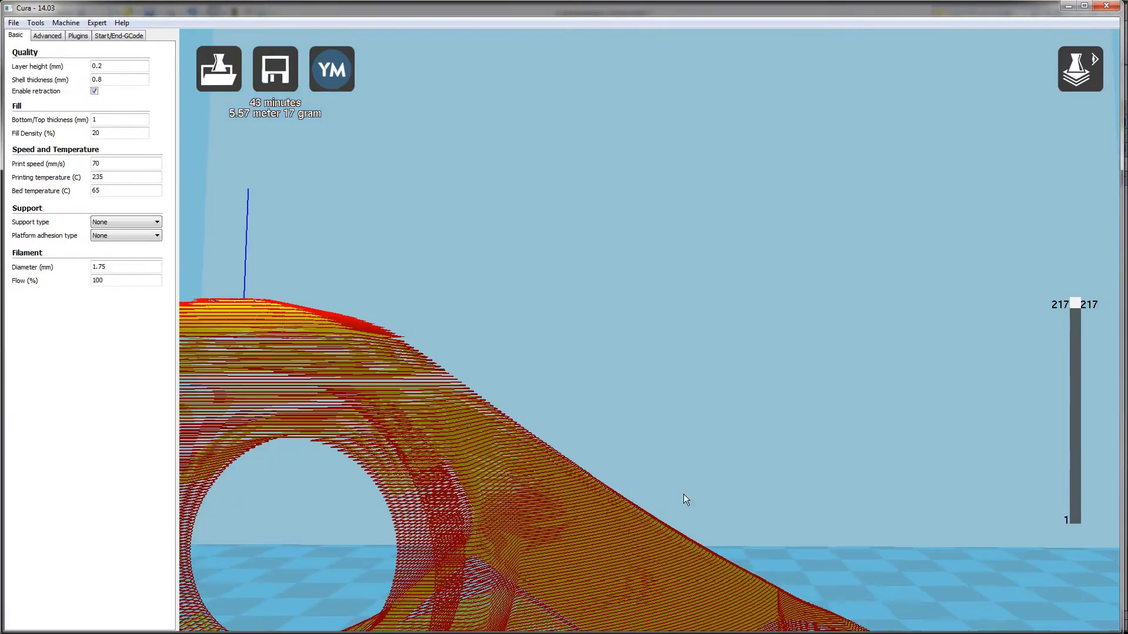
scroll(521, 600, "down", 10)
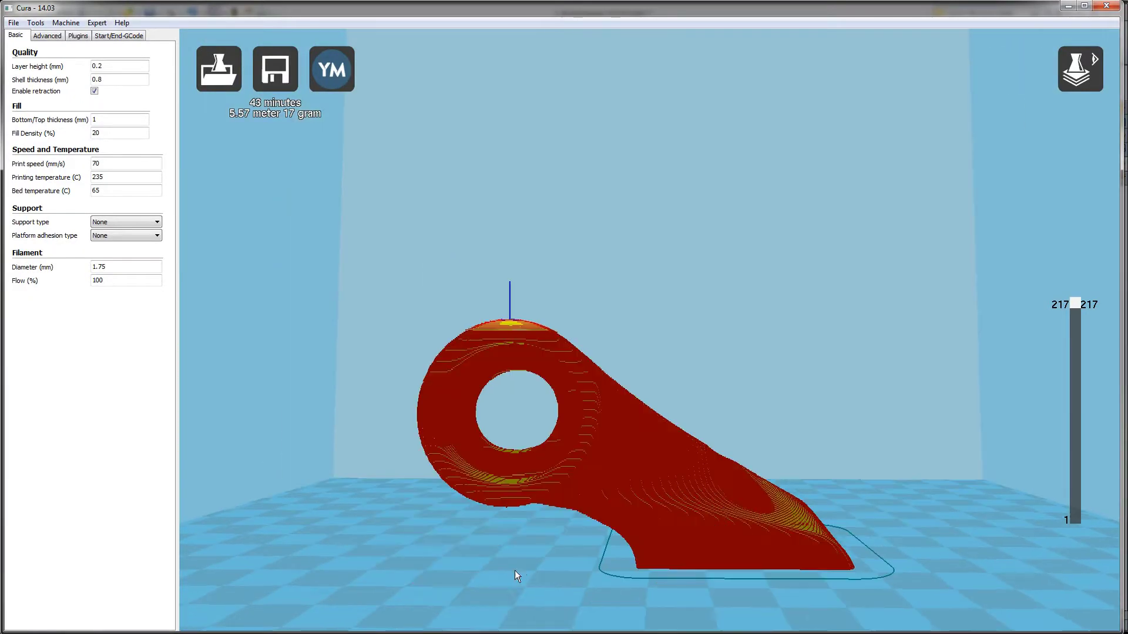